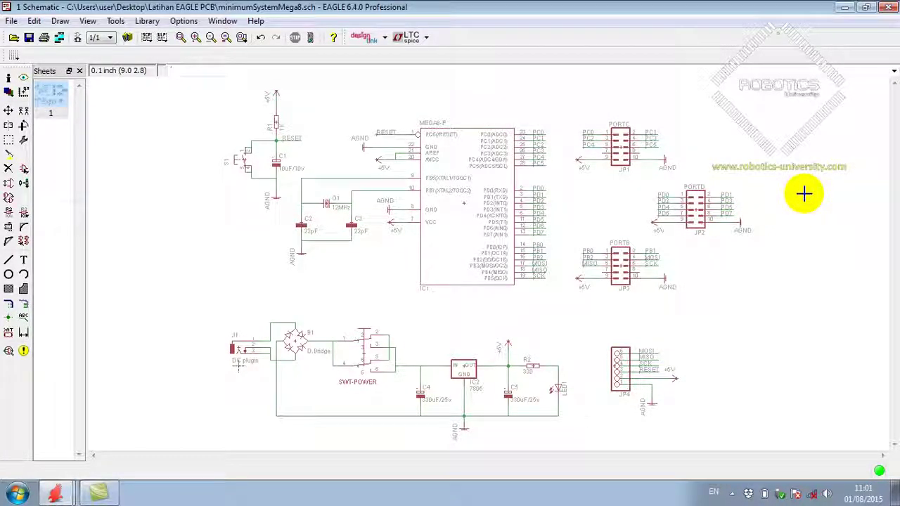
Generate the minimumSystemMega8 board file from the ATmega8 schematic.
{"action": "left_click", "coordinate": [77, 39]}
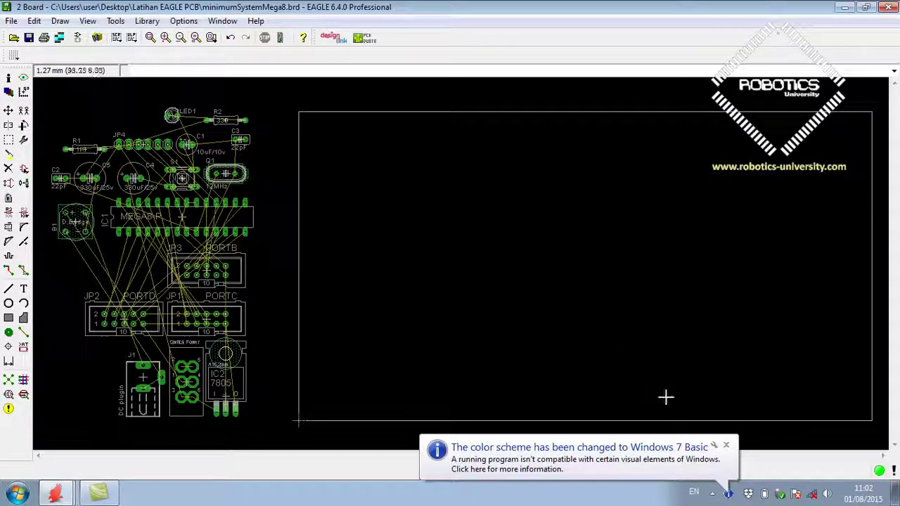
Dismiss the Windows colour-scheme notice and return to minimumSystemMega8.sch.
{"action": "left_click", "coordinate": [726, 444]}
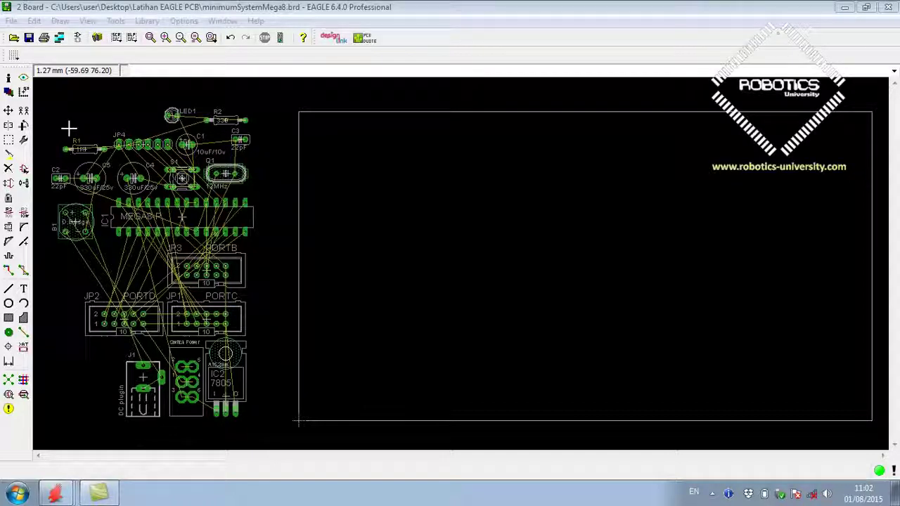
{"action": "left_click", "coordinate": [78, 38]}
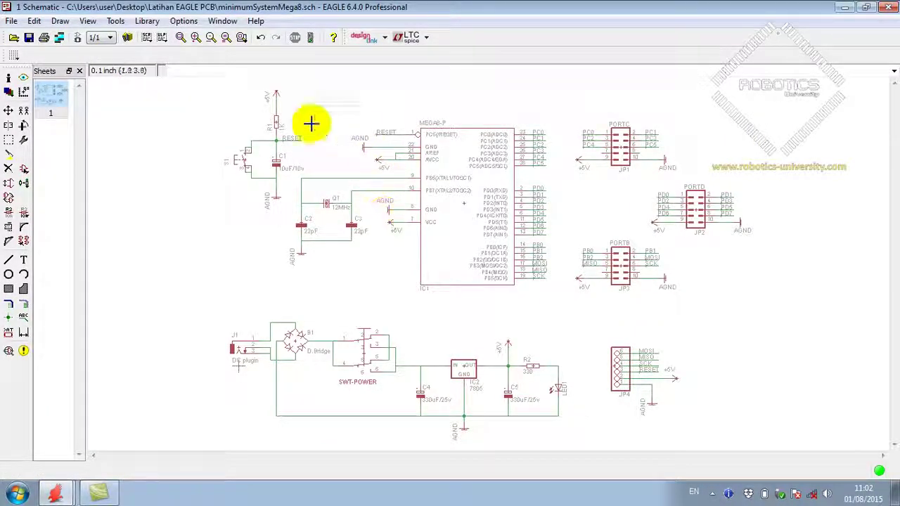
Toggle between board and schematic, ending on the minimumSystemMega8.brd board layout.
{"action": "left_click", "coordinate": [77, 39]}
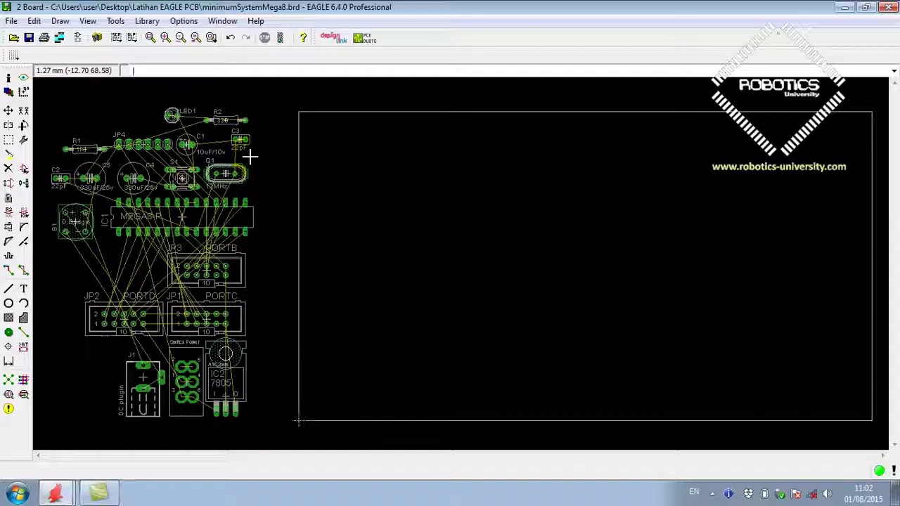
{"action": "left_click", "coordinate": [77, 37]}
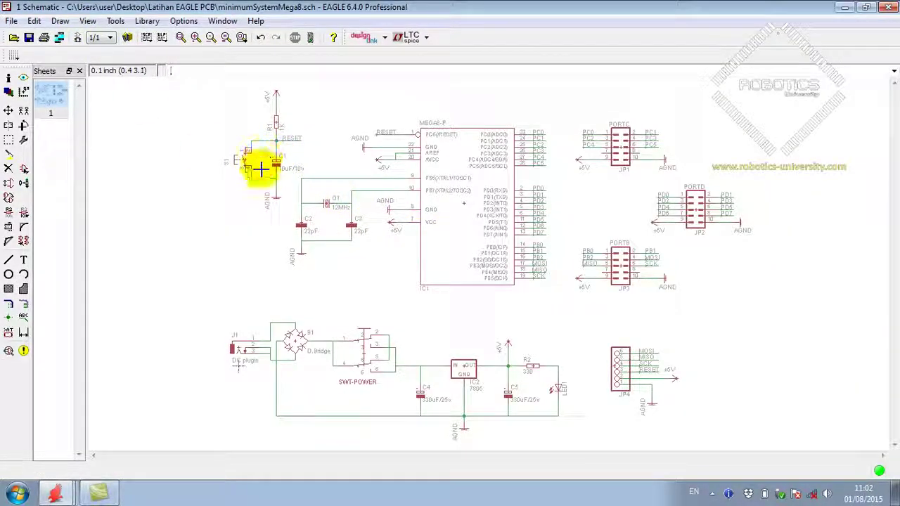
{"action": "left_click", "coordinate": [79, 39]}
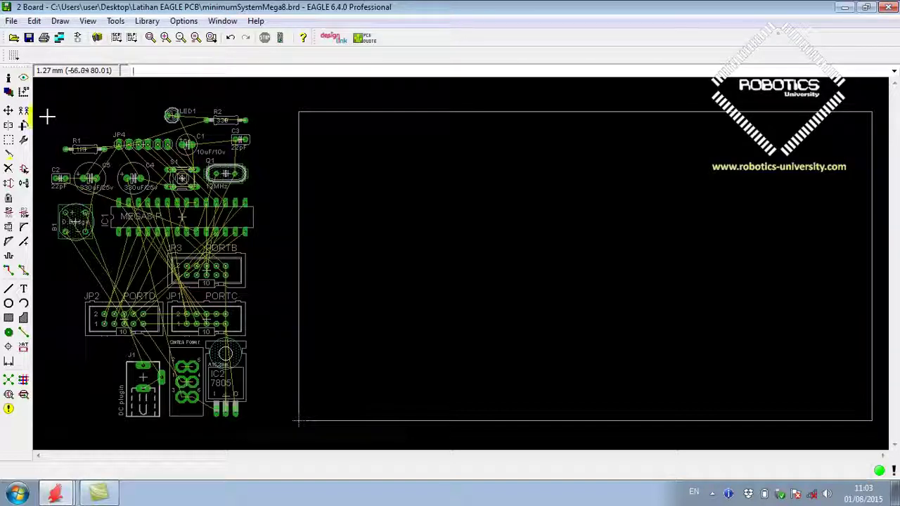
Move the board outline's right edge left so the board is roughly square, and grab IC1.
{"action": "left_click", "coordinate": [8, 113]}
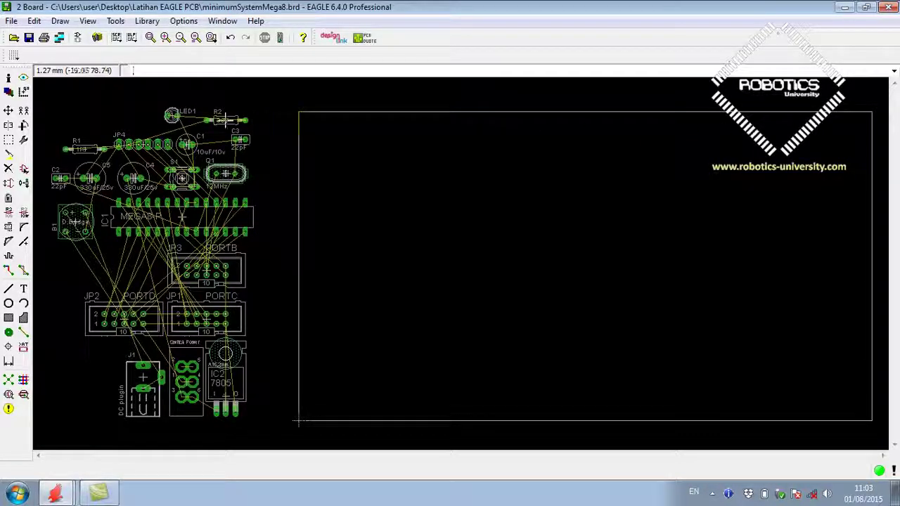
{"action": "left_click", "coordinate": [9, 113]}
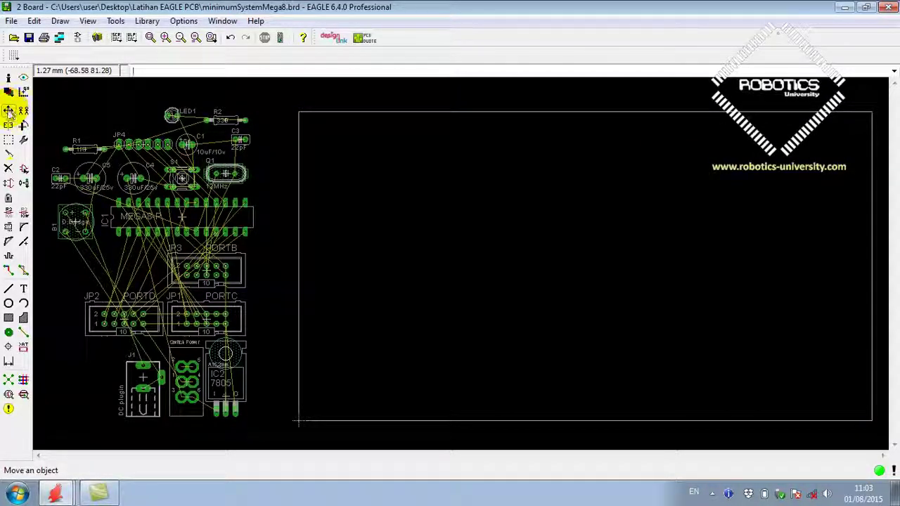
{"action": "left_click", "coordinate": [868, 253]}
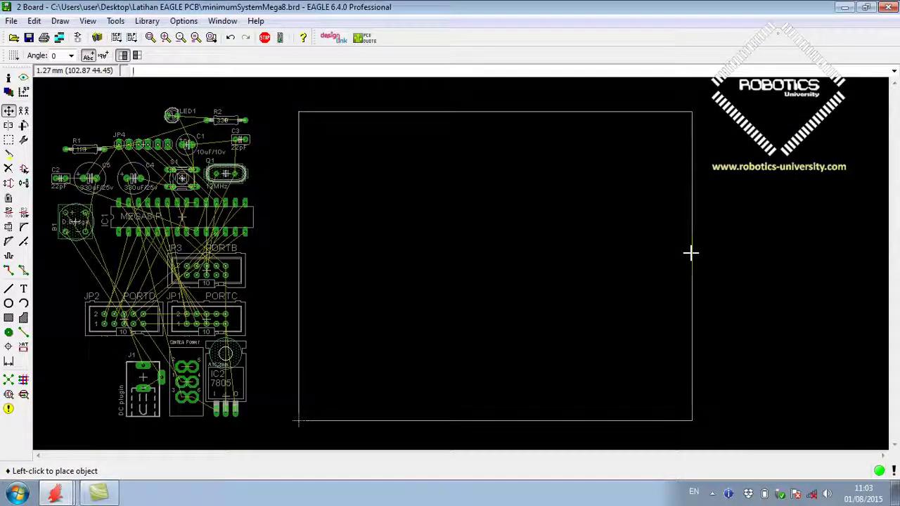
{"action": "left_click", "coordinate": [629, 248]}
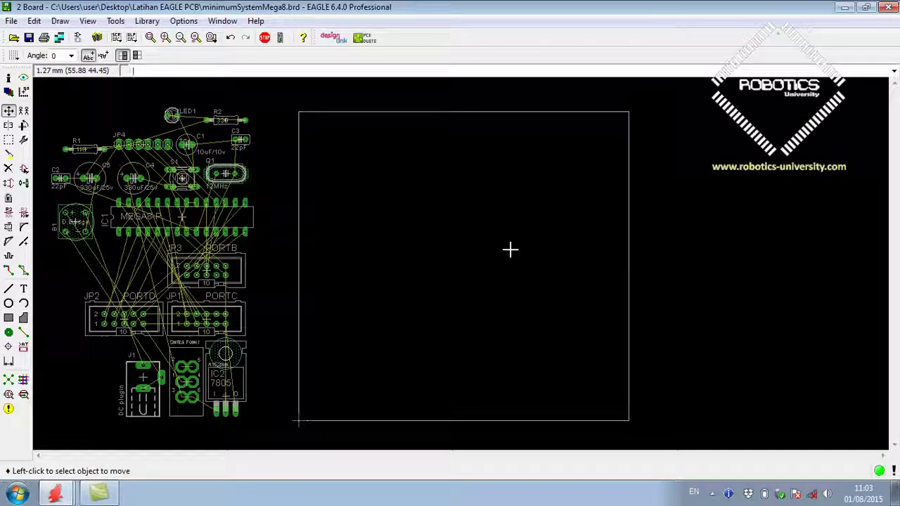
{"action": "left_click", "coordinate": [181, 215]}
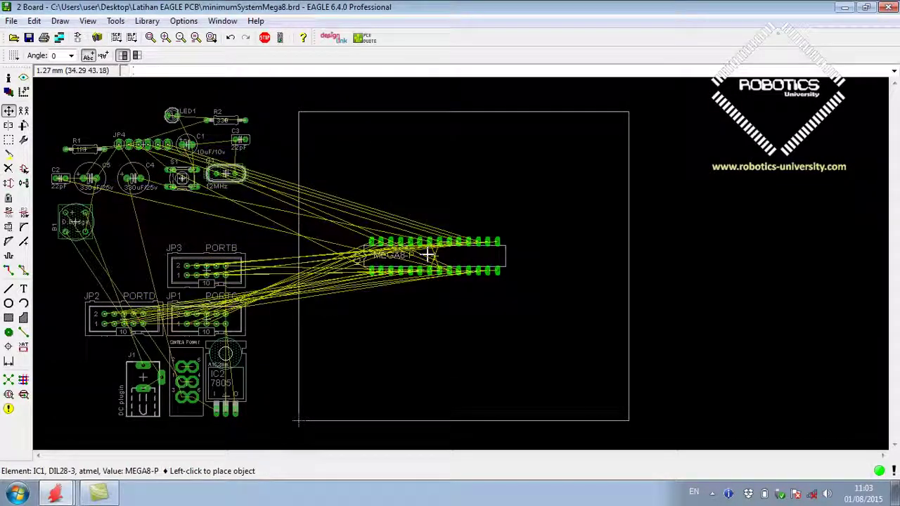
Place IC1 mid-board and line up headers JP3, JP1 and JP2 down the right side.
{"action": "left_click", "coordinate": [428, 254]}
{"action": "left_click", "coordinate": [208, 283]}
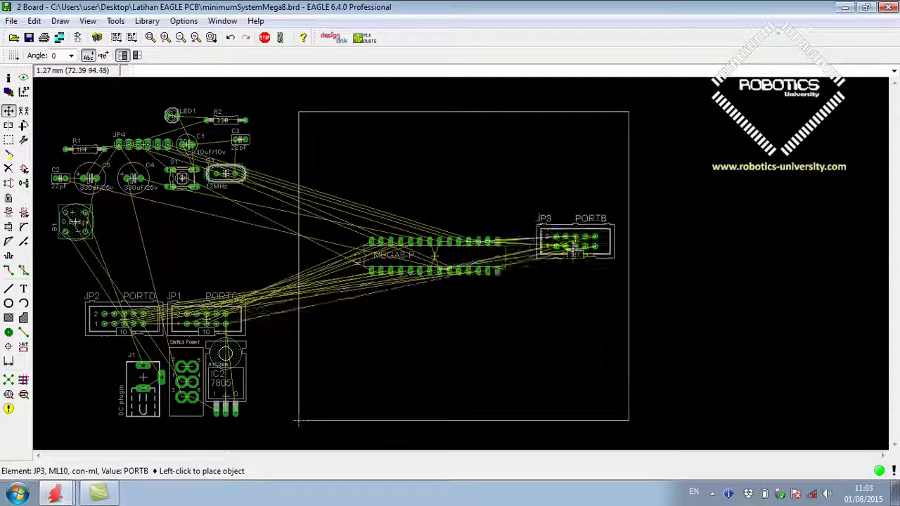
{"action": "left_click", "coordinate": [572, 190]}
{"action": "left_click", "coordinate": [202, 317]}
{"action": "left_click", "coordinate": [565, 265]}
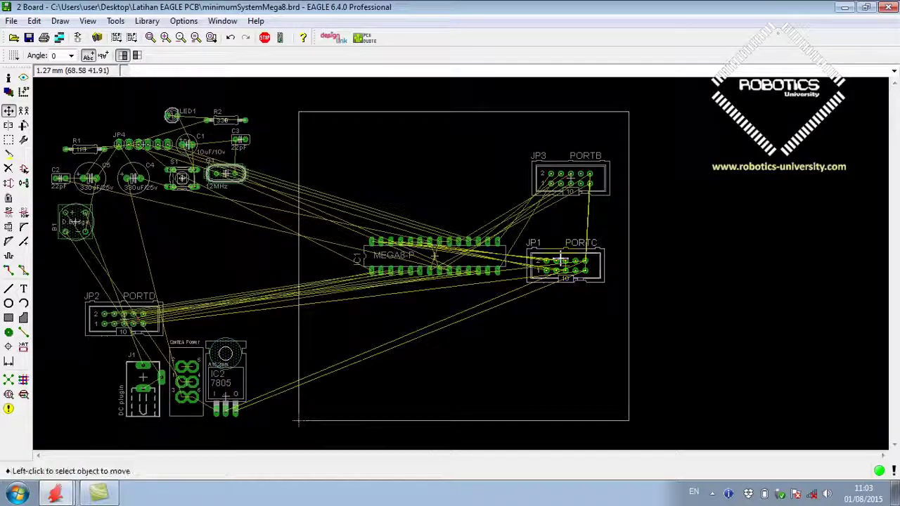
{"action": "left_click", "coordinate": [138, 312]}
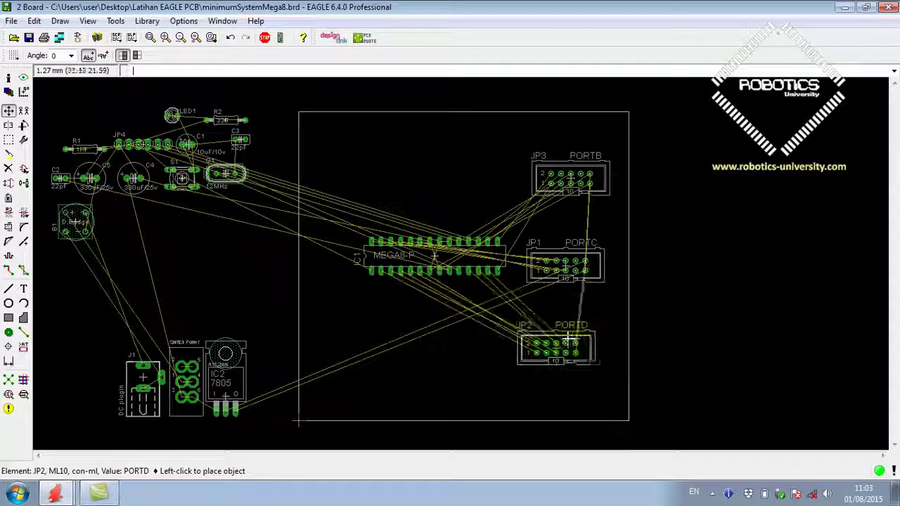
{"action": "left_click", "coordinate": [566, 339]}
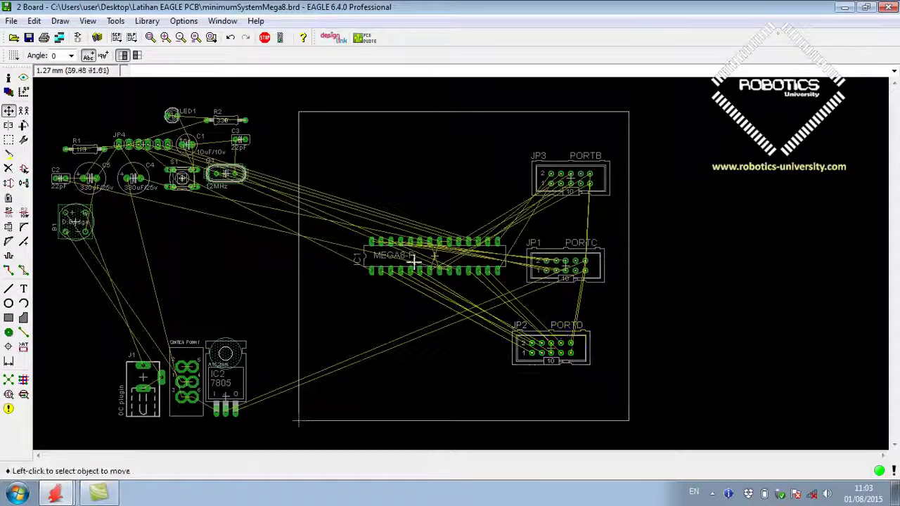
{"action": "left_click", "coordinate": [577, 185]}
{"action": "left_click", "coordinate": [581, 171]}
{"action": "left_click", "coordinate": [577, 264]}
{"action": "left_click", "coordinate": [587, 242]}
{"action": "left_click", "coordinate": [561, 343]}
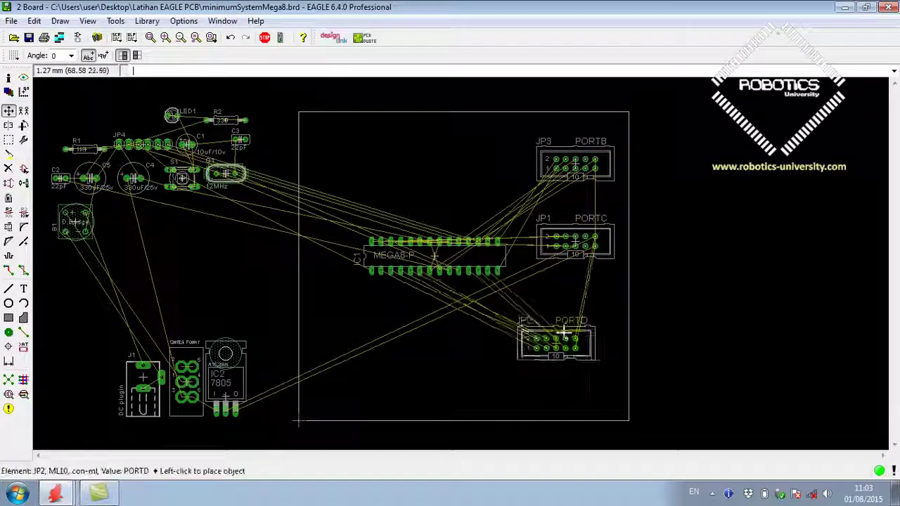
{"action": "left_click", "coordinate": [570, 332]}
Place the 7805 regulator IC2, power switch, DC plug J1 and rectifier B1 at lower left.
{"action": "left_click", "coordinate": [237, 388]}
{"action": "left_click", "coordinate": [326, 391]}
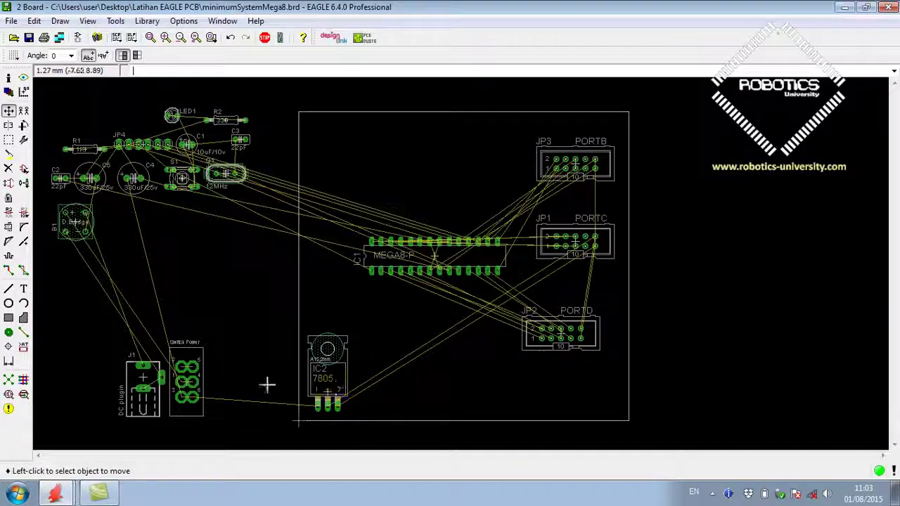
{"action": "left_click", "coordinate": [191, 380]}
{"action": "left_click", "coordinate": [385, 376]}
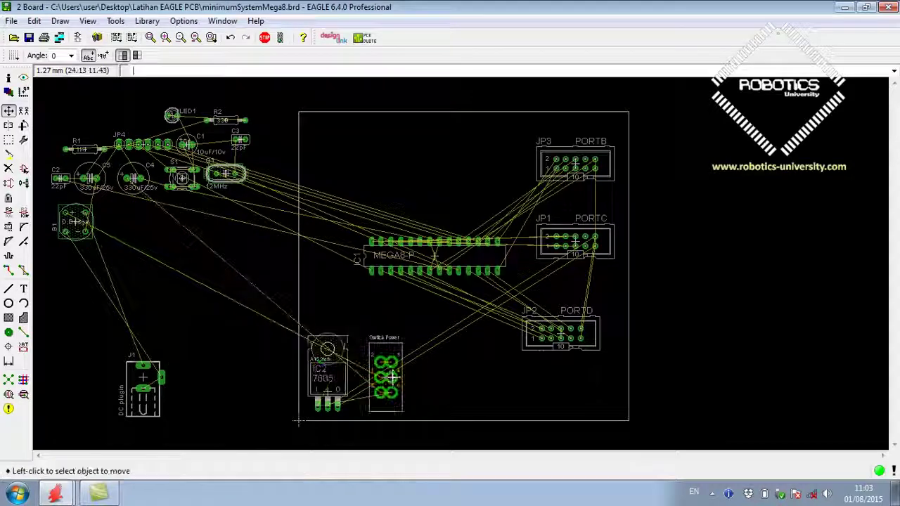
{"action": "left_click", "coordinate": [142, 377]}
{"action": "left_click", "coordinate": [430, 364]}
{"action": "left_click", "coordinate": [75, 224]}
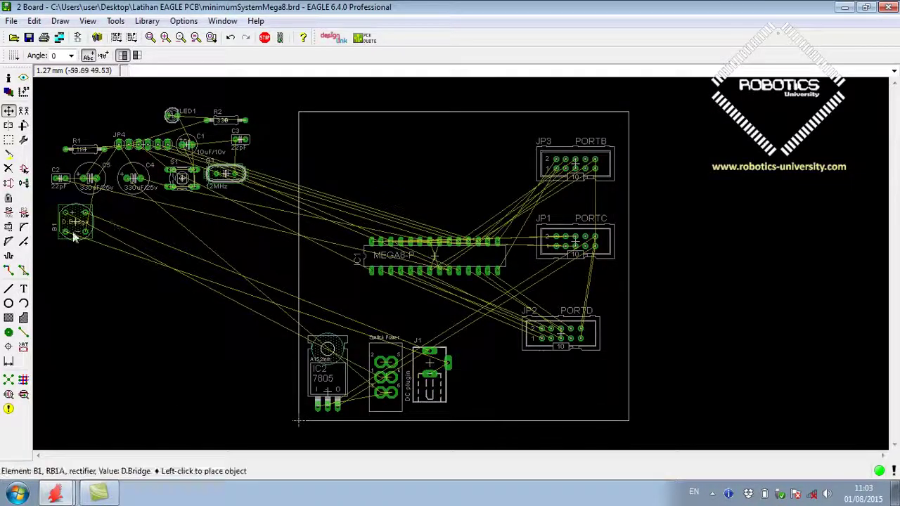
{"action": "left_click", "coordinate": [352, 304]}
Place crystal Q1, capacitor C3, resistor R2, LED1 and header JP4 along the board's top.
{"action": "left_click", "coordinate": [224, 174]}
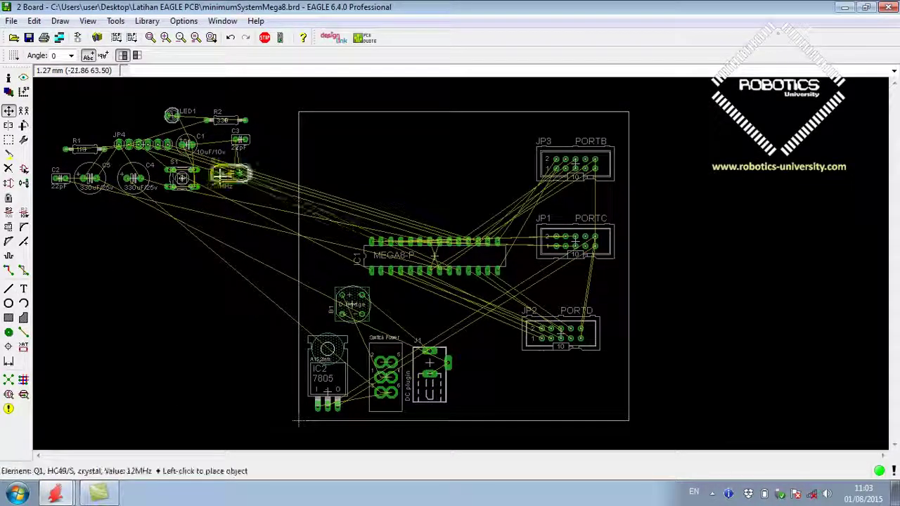
{"action": "left_click", "coordinate": [459, 193]}
{"action": "left_click", "coordinate": [240, 140]}
{"action": "left_click", "coordinate": [473, 150]}
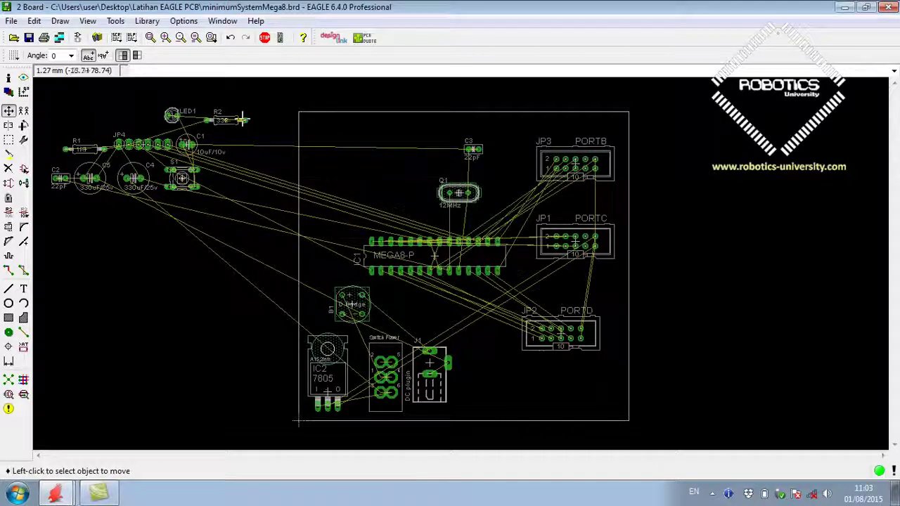
{"action": "left_click", "coordinate": [232, 120]}
{"action": "left_click", "coordinate": [473, 125]}
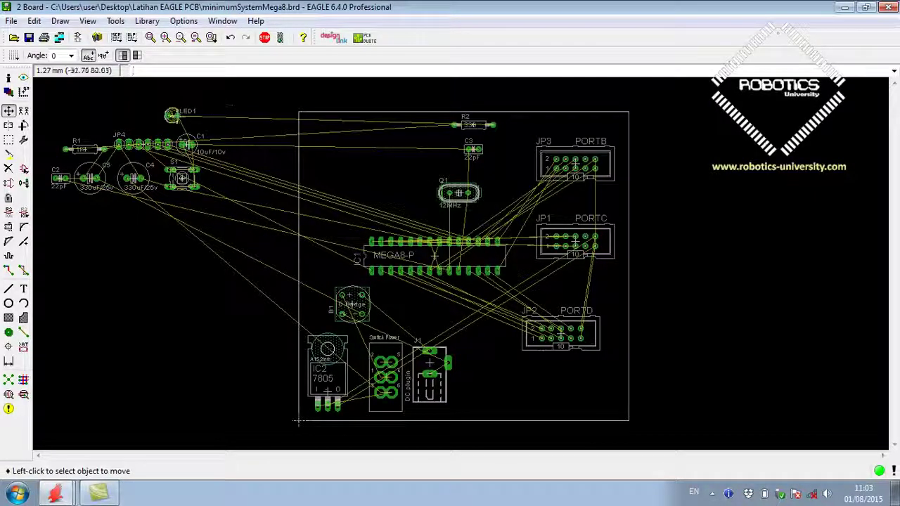
{"action": "left_click", "coordinate": [172, 114]}
{"action": "left_click", "coordinate": [405, 130]}
{"action": "left_click", "coordinate": [153, 147]}
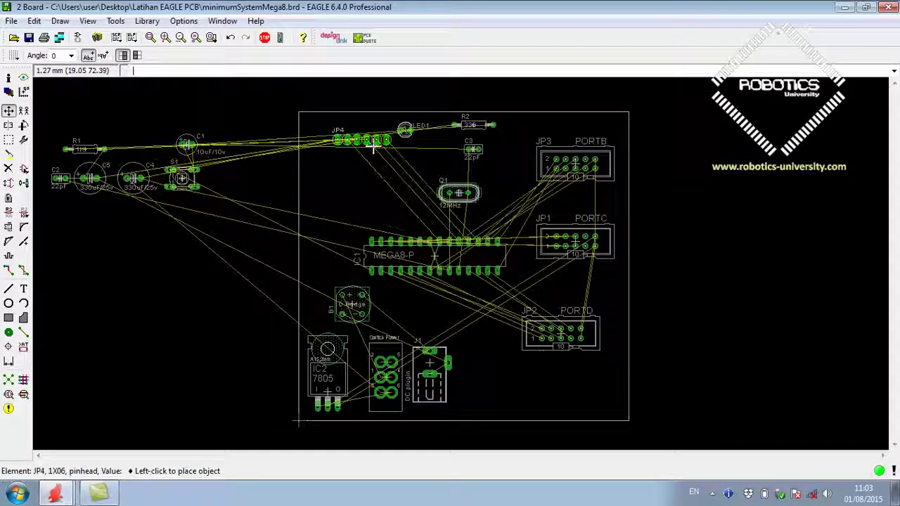
{"action": "left_click", "coordinate": [371, 143]}
Place capacitors C1, C4, C5, C2 and reset switch S1 around the MEGA8-P chip's upper left.
{"action": "left_click", "coordinate": [189, 145]}
{"action": "left_click", "coordinate": [368, 169]}
{"action": "left_click", "coordinate": [199, 177]}
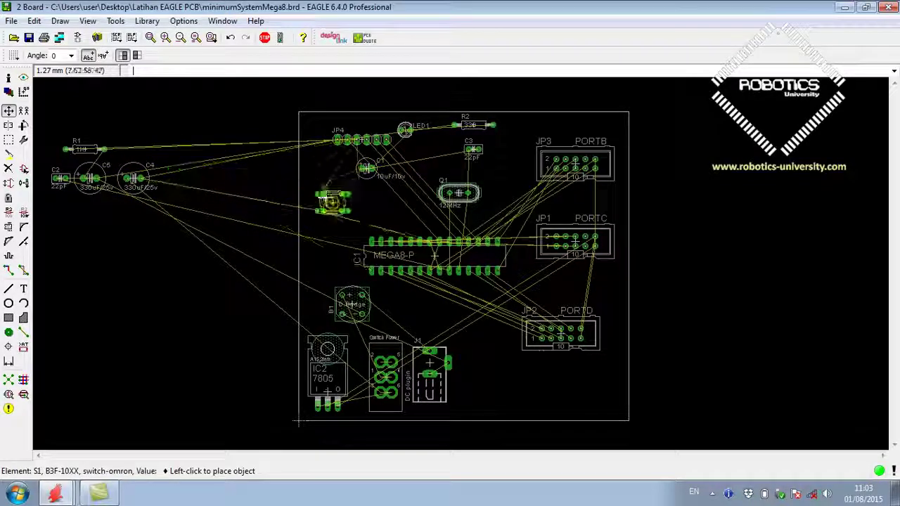
{"action": "left_click", "coordinate": [389, 208]}
{"action": "left_click", "coordinate": [151, 178]}
{"action": "left_click", "coordinate": [344, 166]}
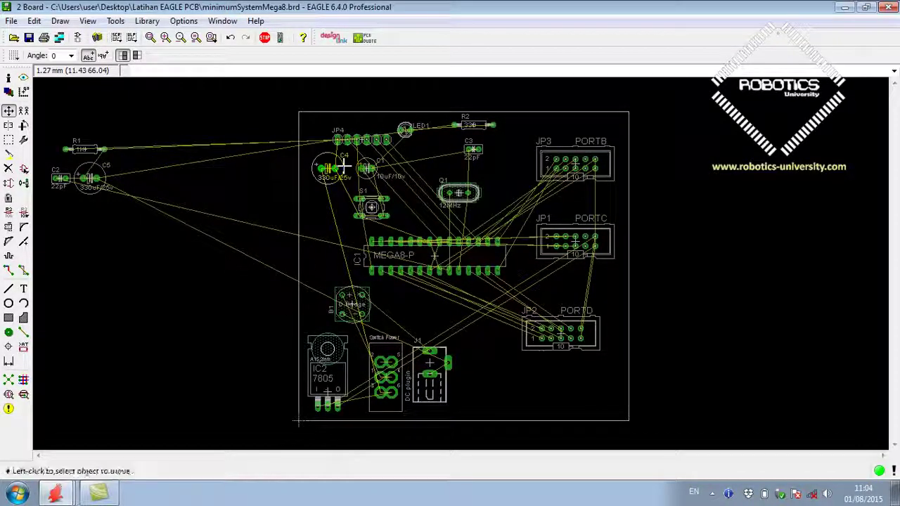
{"action": "left_click", "coordinate": [107, 177]}
{"action": "left_click", "coordinate": [330, 231]}
{"action": "left_click", "coordinate": [373, 209]}
{"action": "left_click", "coordinate": [391, 208]}
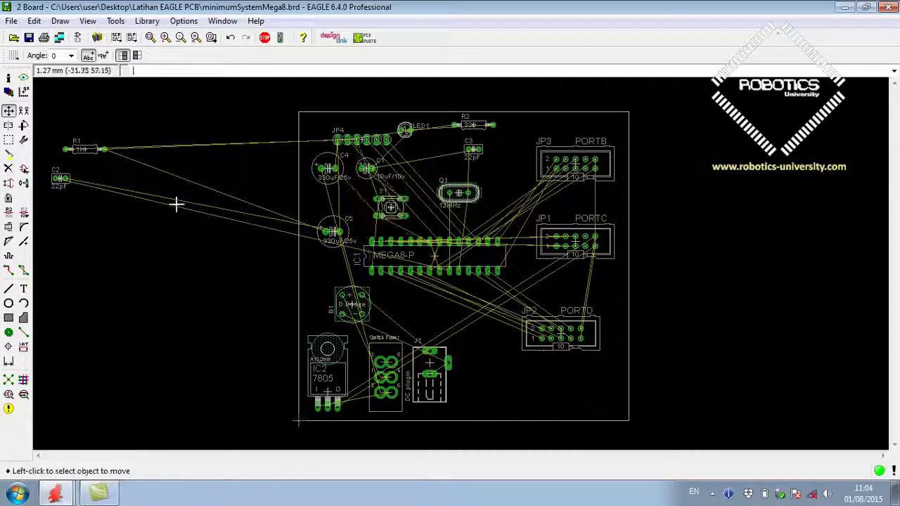
{"action": "left_click", "coordinate": [60, 178]}
{"action": "left_click", "coordinate": [340, 262]}
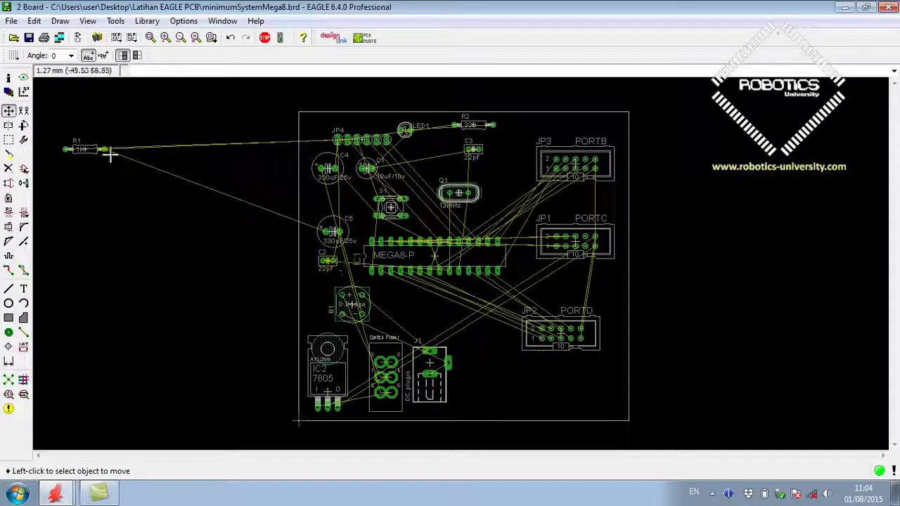
Set R1 beside R2, drop C3 below R2, and shift the DC plug and power switch right.
{"action": "left_click", "coordinate": [84, 149]}
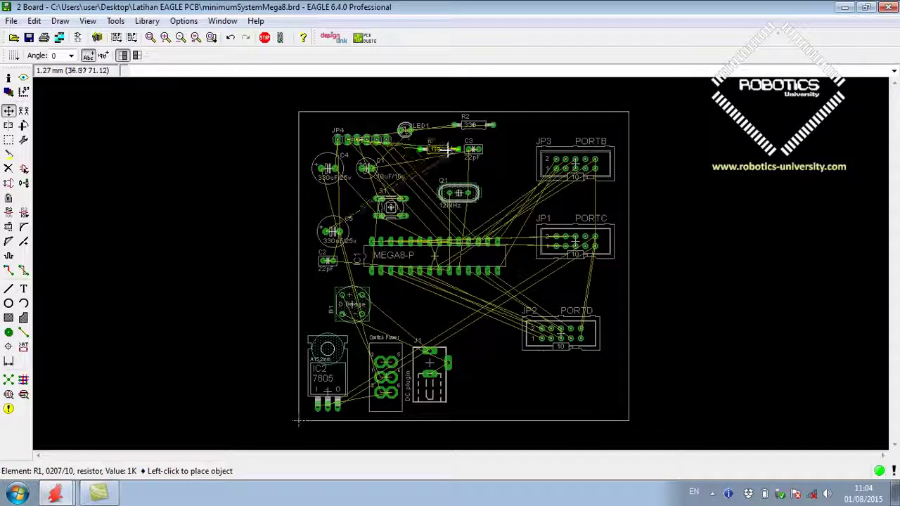
{"action": "left_click", "coordinate": [431, 150]}
{"action": "left_click", "coordinate": [473, 150]}
{"action": "left_click", "coordinate": [487, 159]}
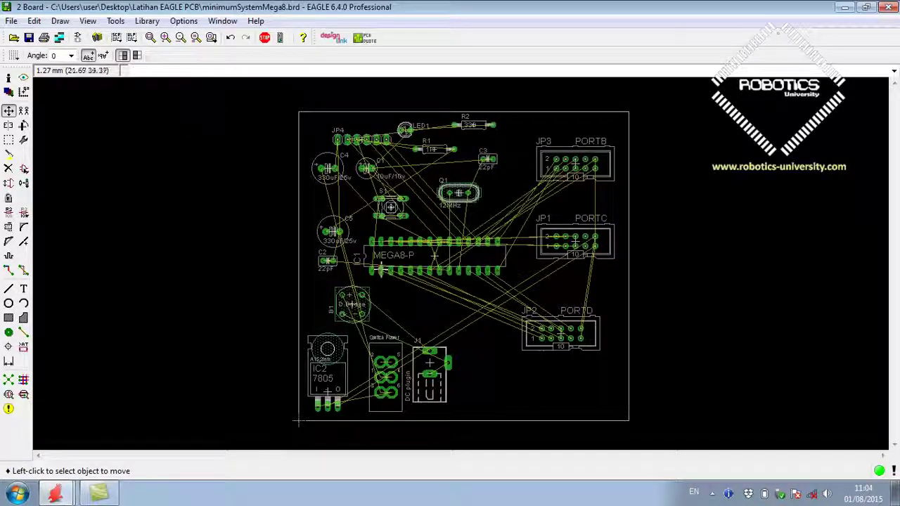
{"action": "left_click", "coordinate": [430, 363]}
{"action": "left_click", "coordinate": [463, 353]}
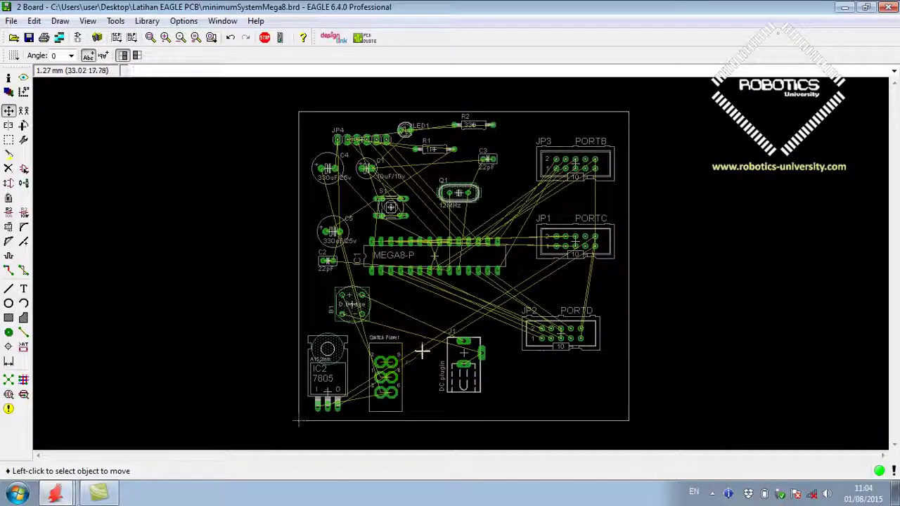
{"action": "left_click", "coordinate": [386, 364]}
{"action": "left_click", "coordinate": [404, 353]}
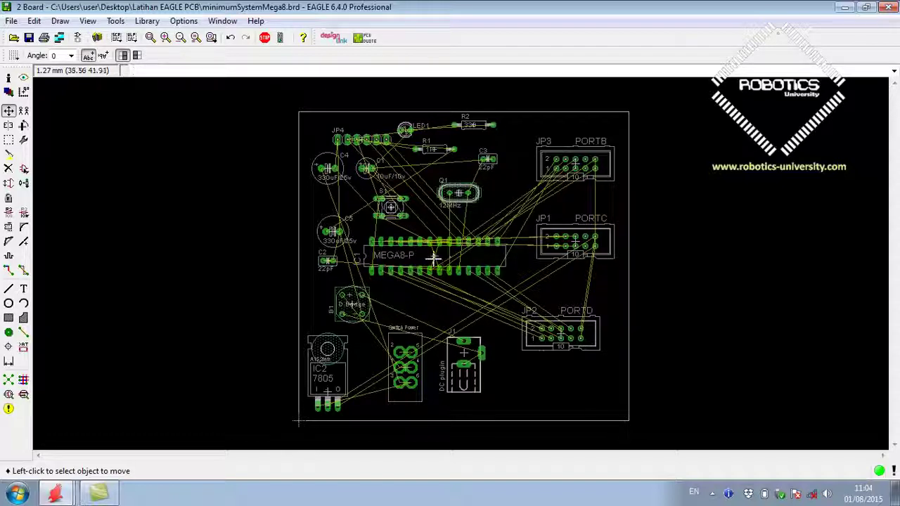
Move crystal Q1 below the MEGA8-P chip, S1 above it, and nudge IC1 up and right.
{"action": "left_click", "coordinate": [458, 192]}
{"action": "left_click", "coordinate": [458, 294]}
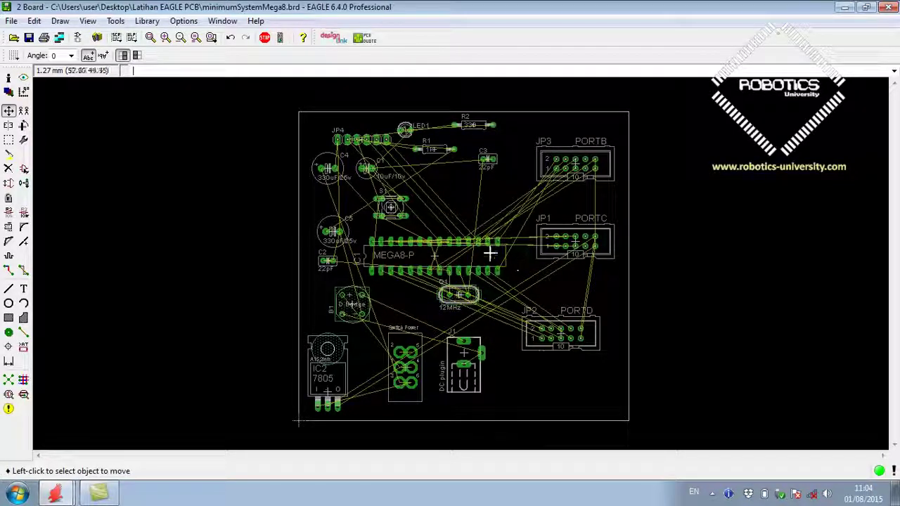
{"action": "left_click", "coordinate": [391, 207]}
{"action": "left_click", "coordinate": [453, 192]}
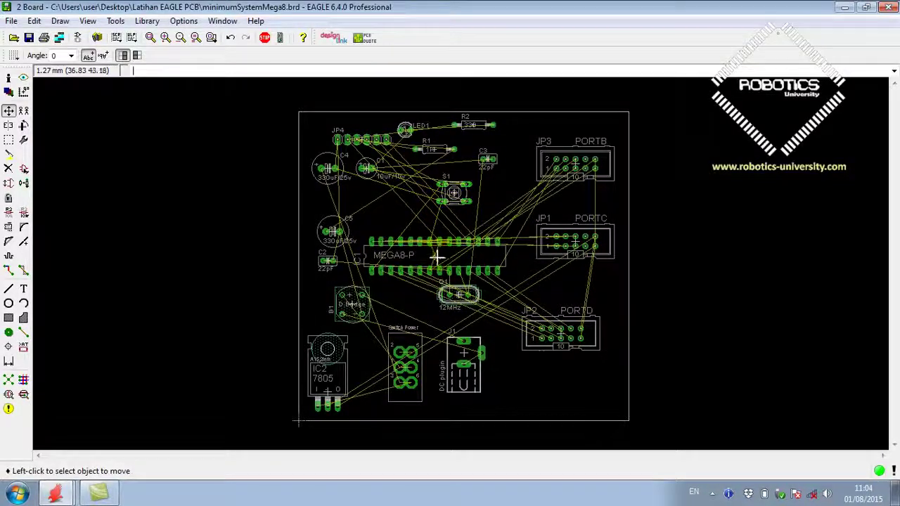
{"action": "left_click", "coordinate": [435, 257]}
{"action": "left_click", "coordinate": [444, 241]}
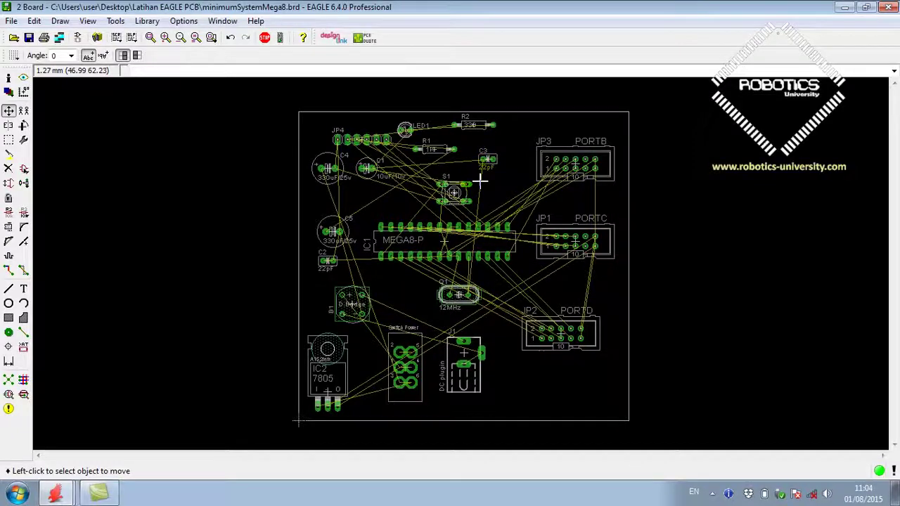
Zoom in, nudge capacitor C3 a little right, then switch to the minimumSystemMega8.sch schematic.
{"action": "scroll", "coordinate": [471, 176], "scroll_direction": "up", "scroll_amount": 1}
{"action": "scroll", "coordinate": [452, 166], "scroll_direction": "up", "scroll_amount": 2}
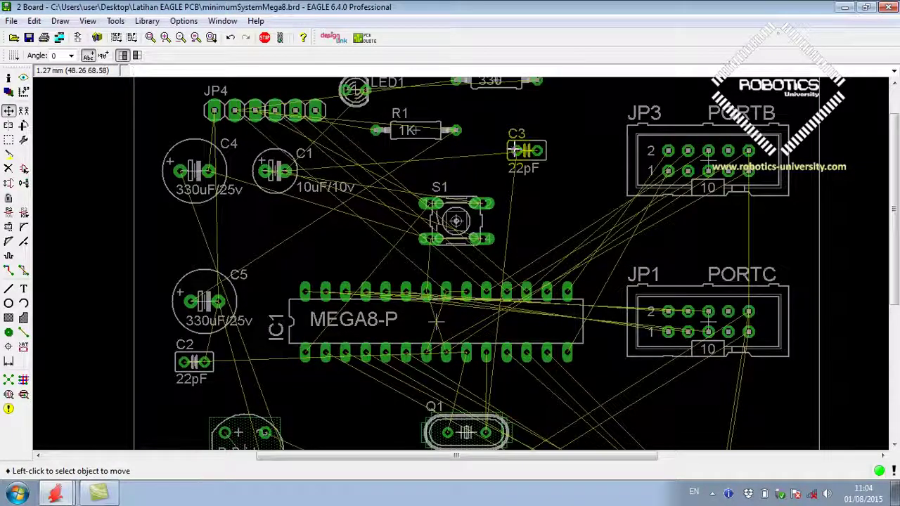
{"action": "scroll", "coordinate": [511, 151], "scroll_direction": "up", "scroll_amount": 2}
{"action": "scroll", "coordinate": [513, 231], "scroll_direction": "down", "scroll_amount": 1}
{"action": "scroll", "coordinate": [513, 231], "scroll_direction": "down", "scroll_amount": 1}
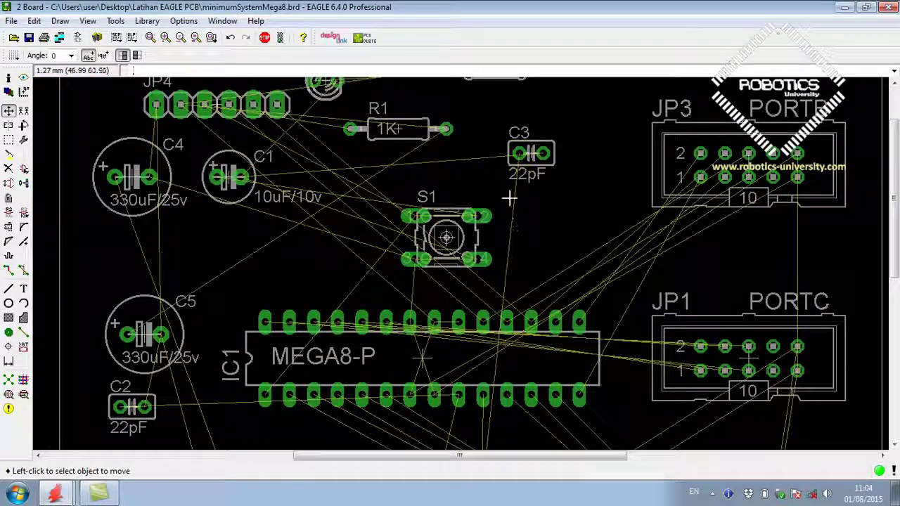
{"action": "scroll", "coordinate": [482, 158], "scroll_direction": "up", "scroll_amount": 1}
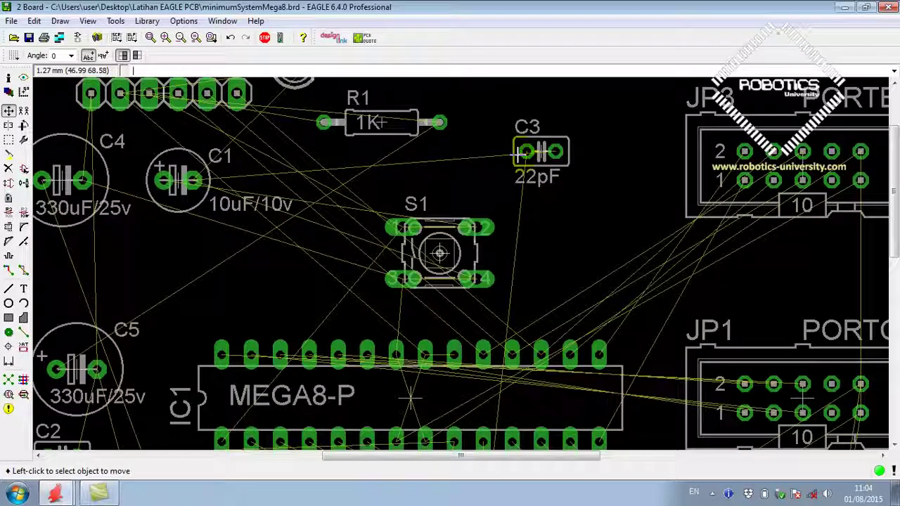
{"action": "left_click", "coordinate": [518, 152]}
{"action": "scroll", "coordinate": [534, 151], "scroll_direction": "up", "scroll_amount": 1}
{"action": "left_click", "coordinate": [571, 168]}
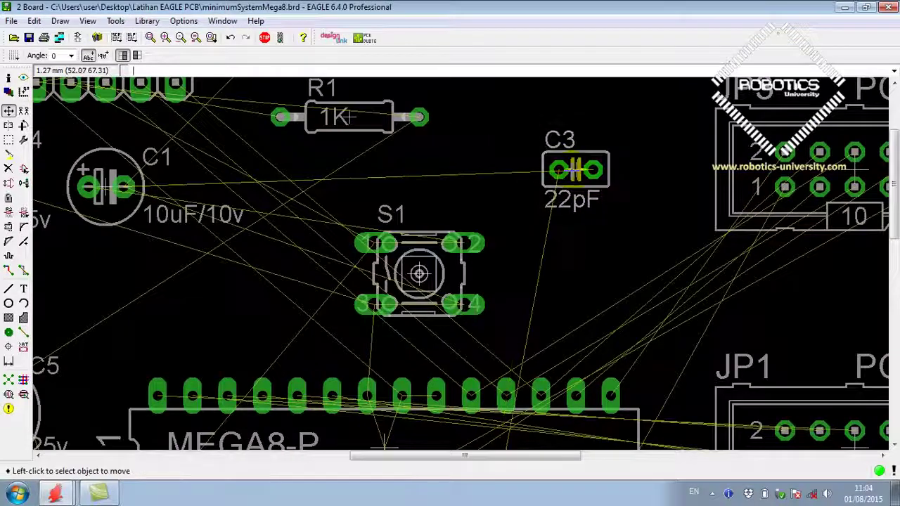
{"action": "left_click", "coordinate": [123, 186]}
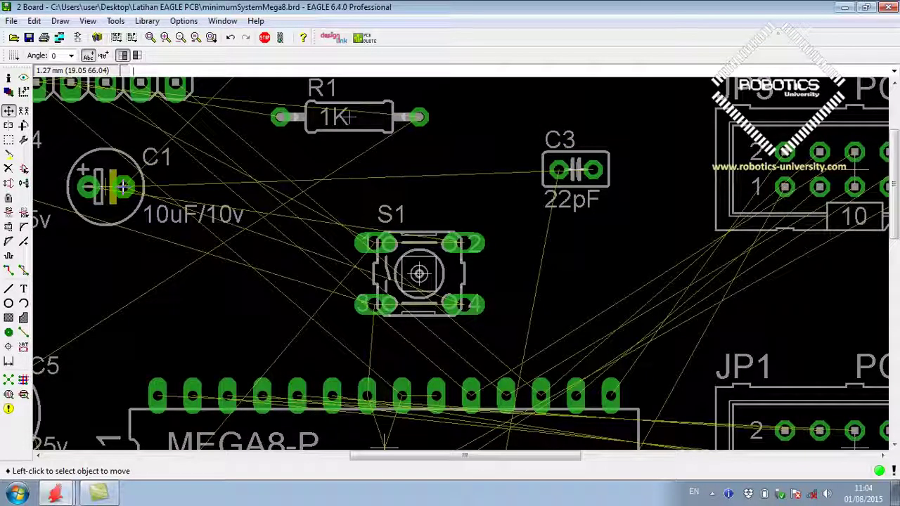
{"action": "left_click", "coordinate": [123, 186]}
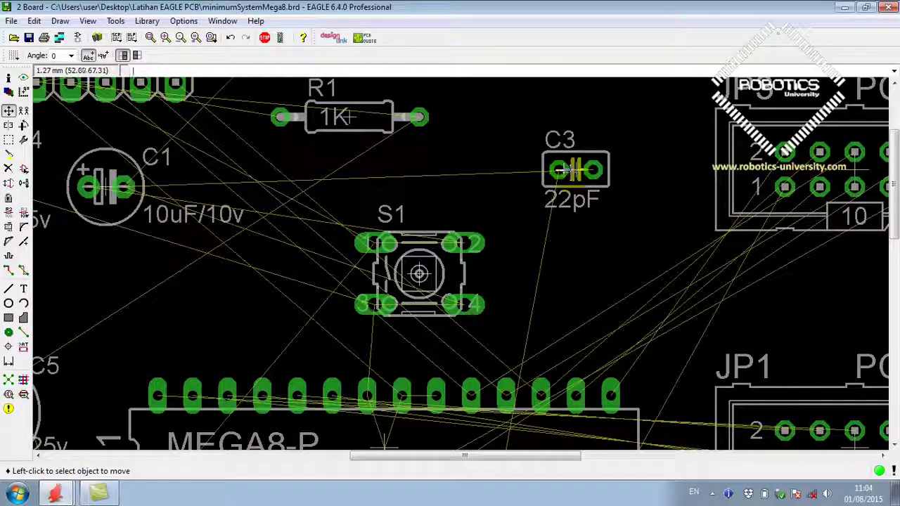
{"action": "left_click", "coordinate": [77, 37]}
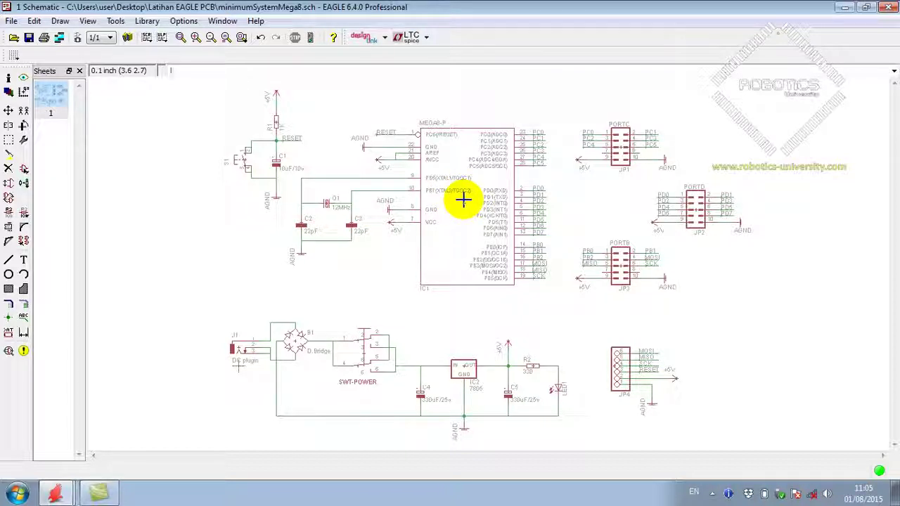
Pick up and re-drop IC1 in the schematic, then return to the minimumSystemMega8.brd board.
{"action": "left_click", "coordinate": [9, 110]}
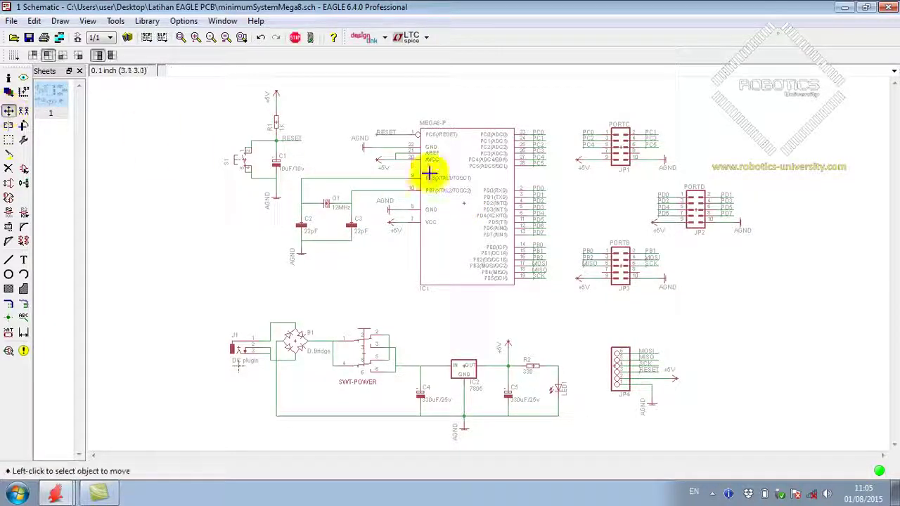
{"action": "left_click", "coordinate": [456, 204]}
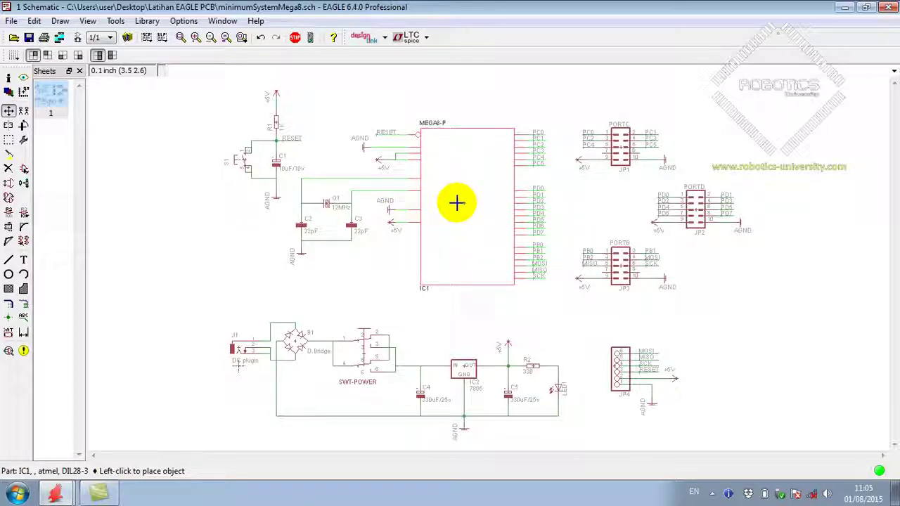
{"action": "left_click", "coordinate": [456, 204]}
{"action": "left_click", "coordinate": [78, 39]}
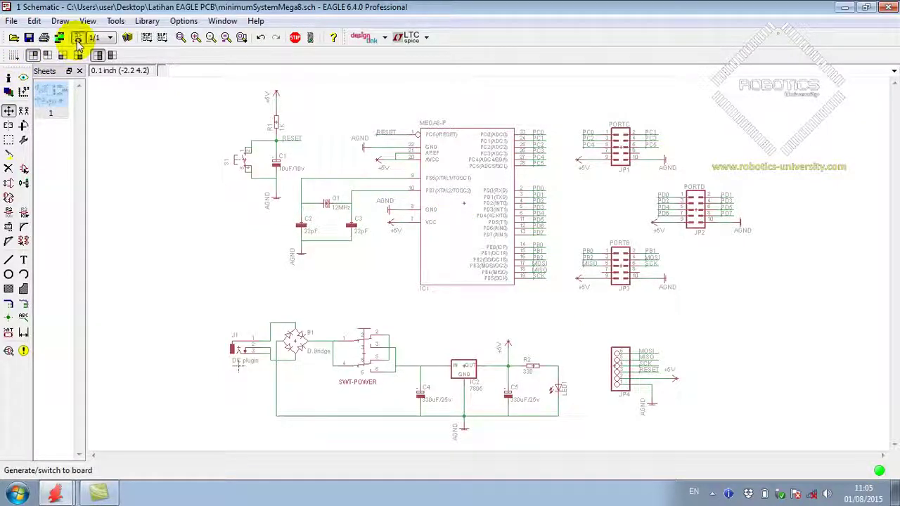
{"action": "scroll", "coordinate": [433, 194], "scroll_direction": "down", "scroll_amount": 2}
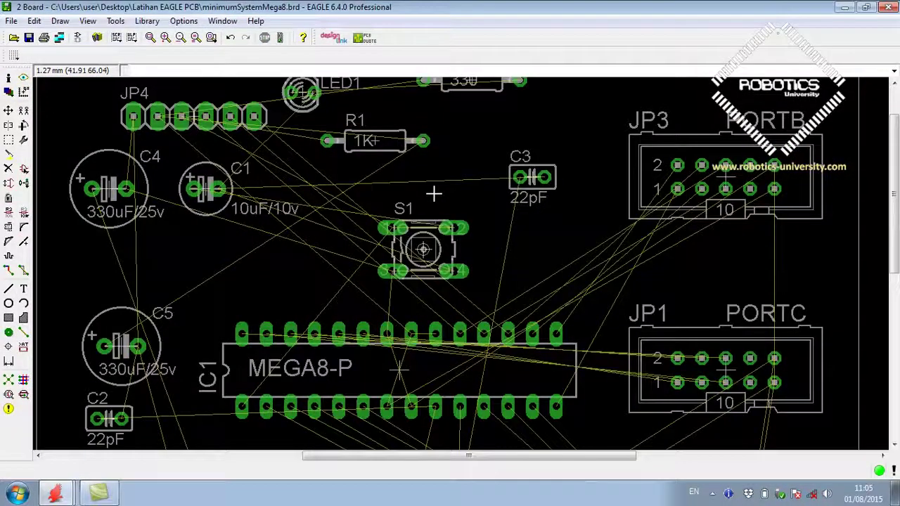
Re-space the headers, lowering PORTC header JP1 and placing PORTD header JP2 right beneath it.
{"action": "scroll", "coordinate": [433, 194], "scroll_direction": "down", "scroll_amount": 2}
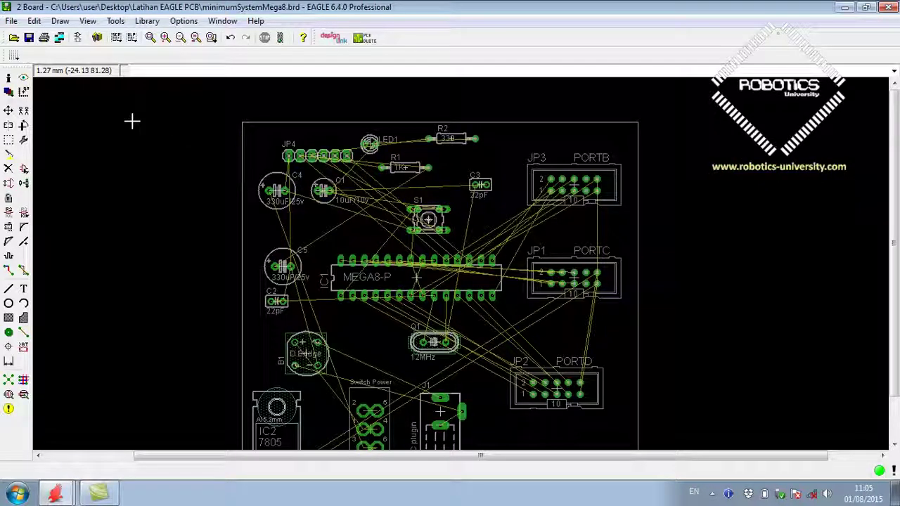
{"action": "scroll", "coordinate": [189, 120], "scroll_direction": "down", "scroll_amount": 2}
{"action": "scroll", "coordinate": [193, 121], "scroll_direction": "down", "scroll_amount": 1}
{"action": "scroll", "coordinate": [339, 253], "scroll_direction": "up", "scroll_amount": 2}
{"action": "scroll", "coordinate": [344, 260], "scroll_direction": "up", "scroll_amount": 1}
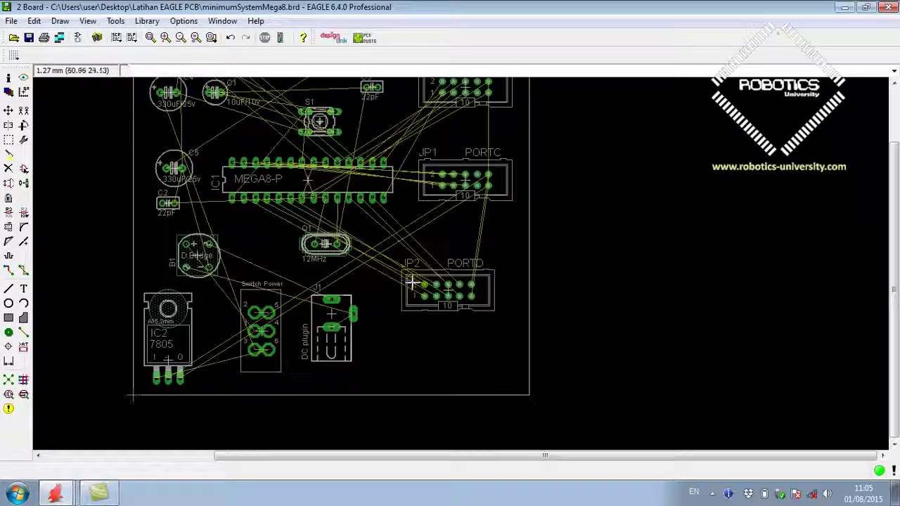
{"action": "left_click", "coordinate": [9, 111]}
{"action": "left_click", "coordinate": [442, 289]}
{"action": "left_click", "coordinate": [448, 328]}
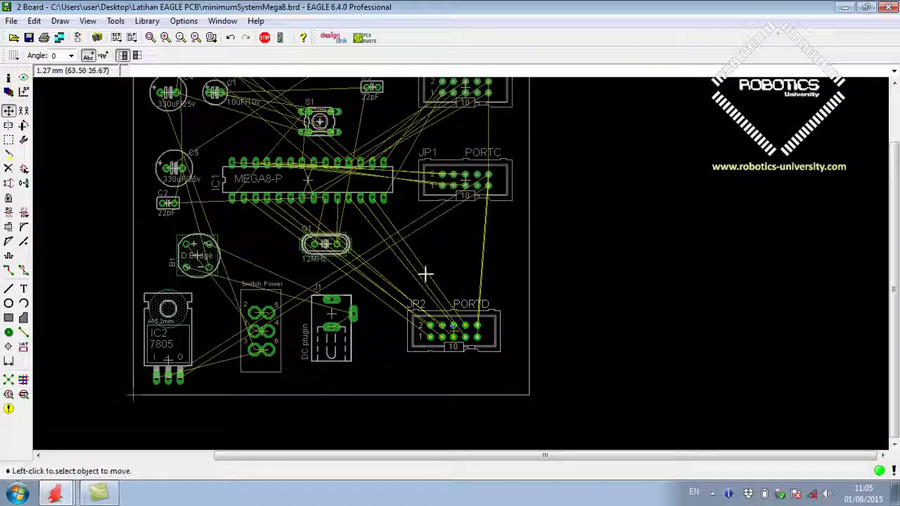
{"action": "left_click", "coordinate": [465, 187]}
{"action": "left_click", "coordinate": [464, 205]}
{"action": "left_click", "coordinate": [453, 319]}
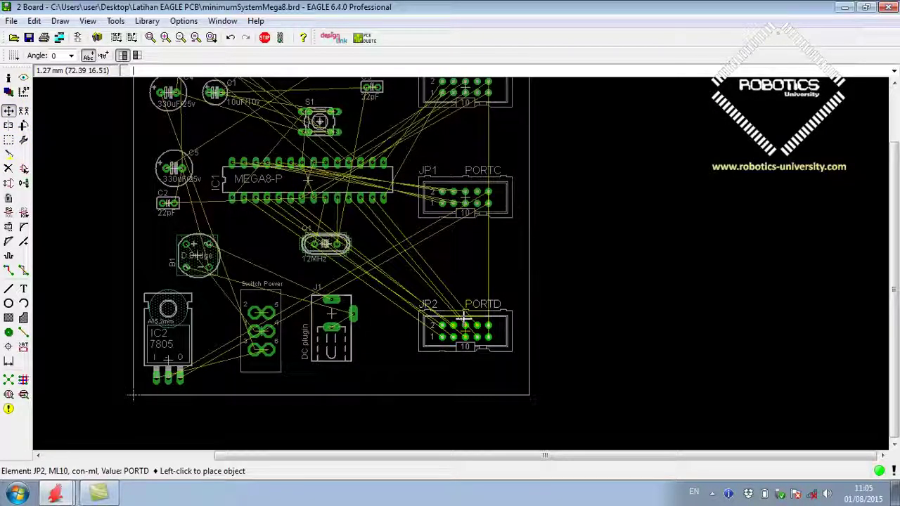
{"action": "left_click", "coordinate": [464, 318]}
Move crystal Q1 right above PORTD, shift the MEGA8-P chip slightly down, and move S1 left.
{"action": "left_click", "coordinate": [326, 244]}
{"action": "left_click", "coordinate": [398, 265]}
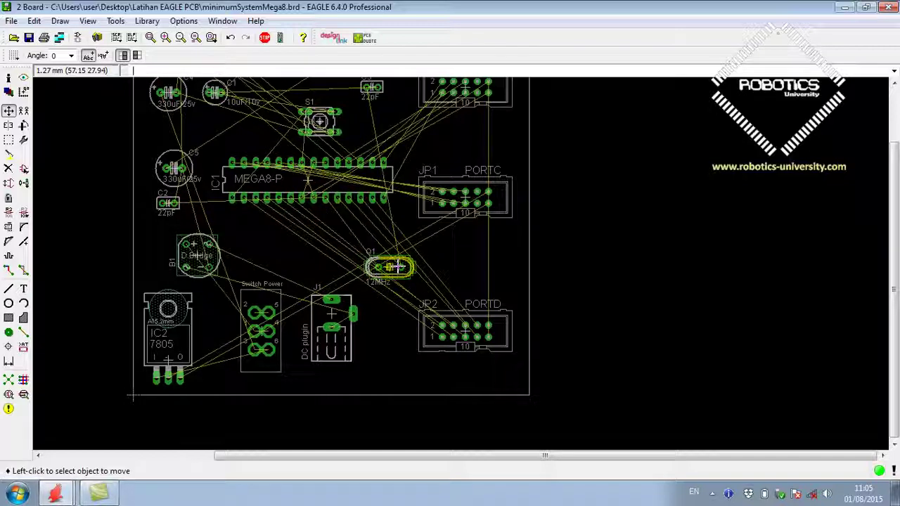
{"action": "left_click_drag", "start_coordinate": [306, 179], "coordinate": [312, 202]}
{"action": "left_click", "coordinate": [318, 120]}
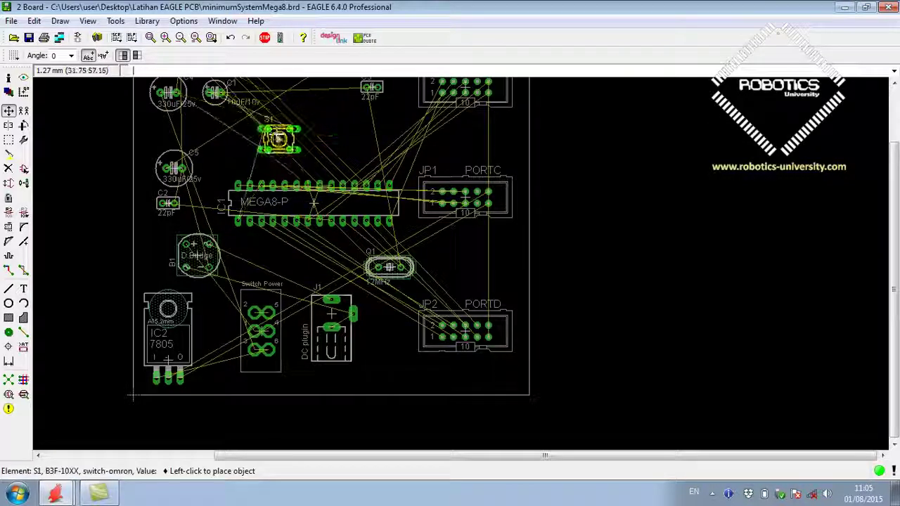
{"action": "left_click", "coordinate": [274, 136]}
{"action": "scroll", "coordinate": [283, 163], "scroll_direction": "down", "scroll_amount": 1}
{"action": "scroll", "coordinate": [284, 163], "scroll_direction": "down", "scroll_amount": 3}
{"action": "scroll", "coordinate": [284, 163], "scroll_direction": "up", "scroll_amount": 4}
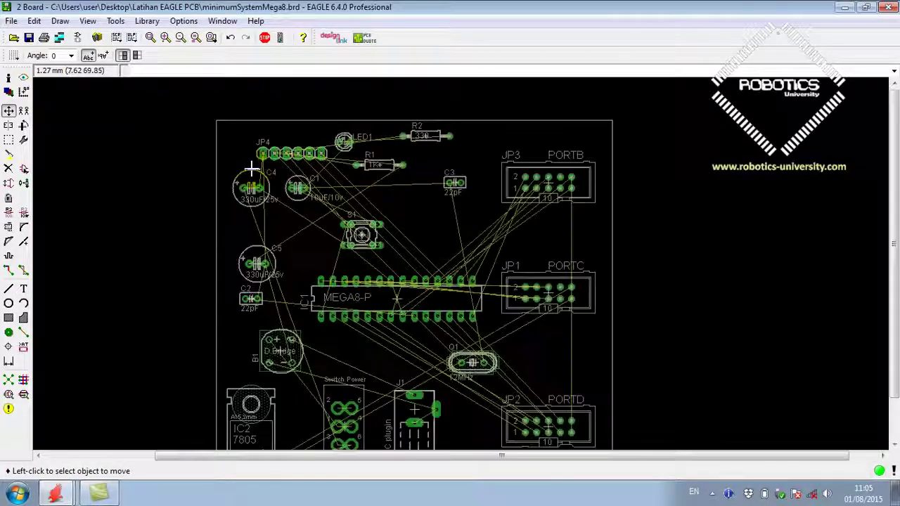
{"action": "scroll", "coordinate": [291, 174], "scroll_direction": "up", "scroll_amount": 2}
Put header JP4 right of S1, move C1 up beside LED1 and C4 up-left.
{"action": "left_click", "coordinate": [301, 154]}
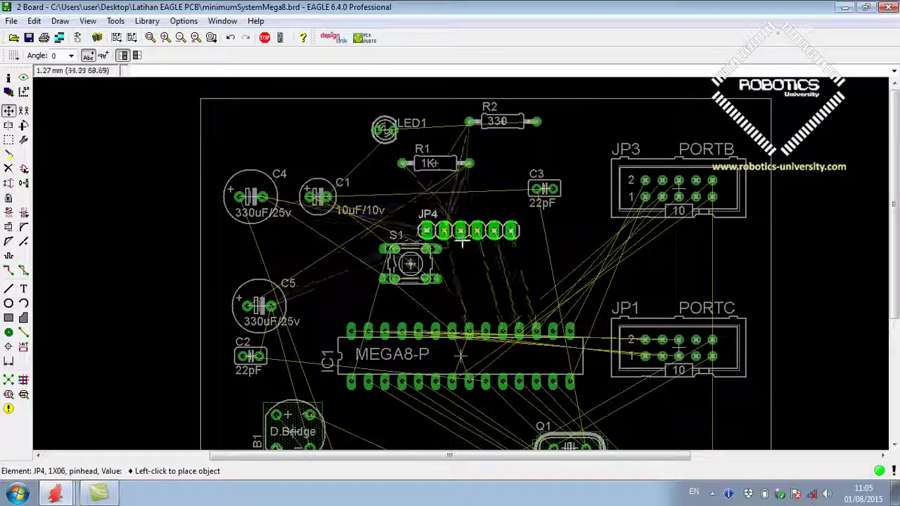
{"action": "left_click", "coordinate": [503, 272]}
{"action": "left_click", "coordinate": [319, 197]}
{"action": "left_click", "coordinate": [309, 137]}
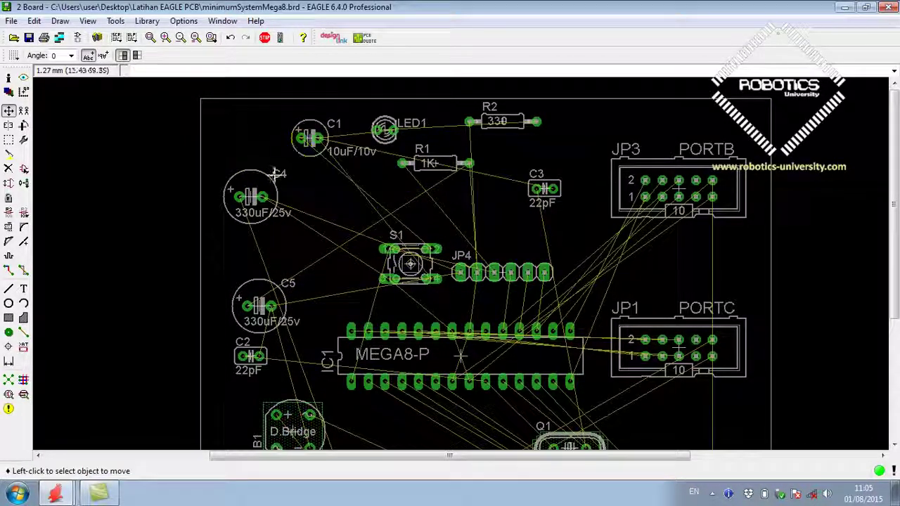
{"action": "left_click", "coordinate": [251, 196]}
{"action": "left_click", "coordinate": [242, 172]}
{"action": "left_click", "coordinate": [150, 38]}
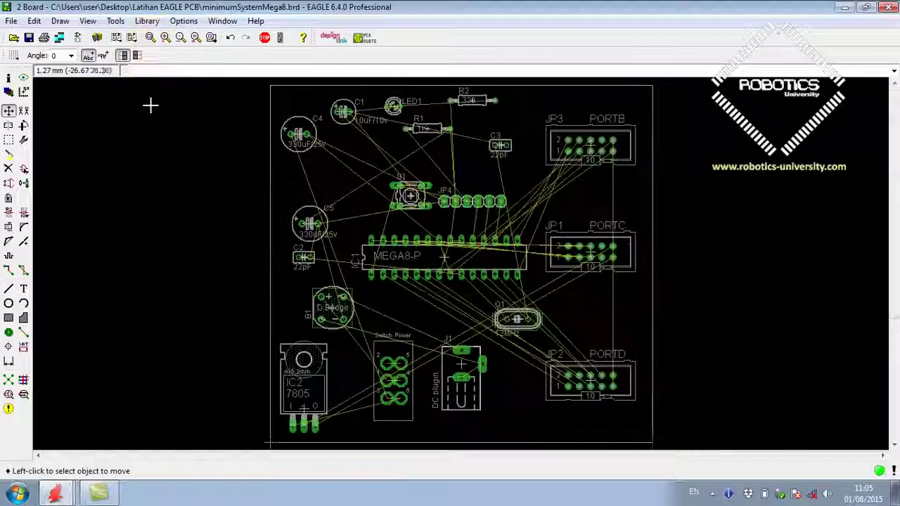